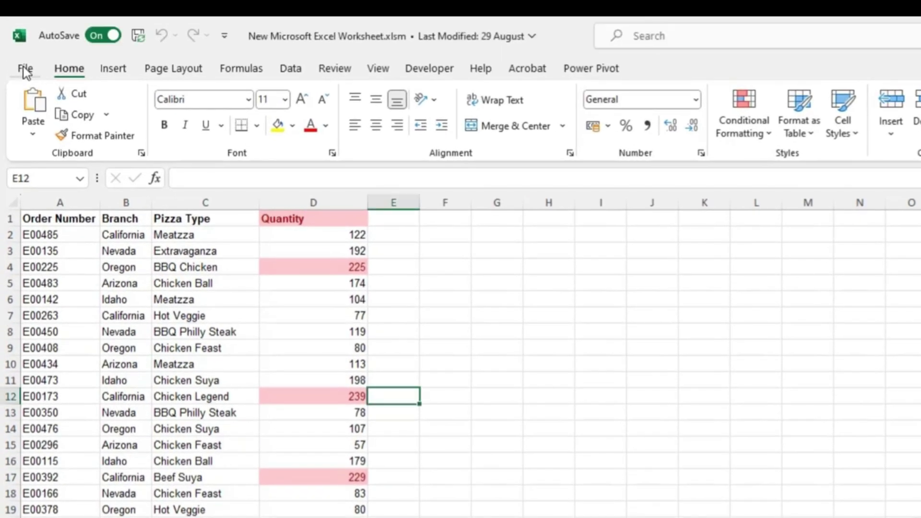
Start sharing the workbook with people and add the recipient's email address to the link invitation
click(25, 70)
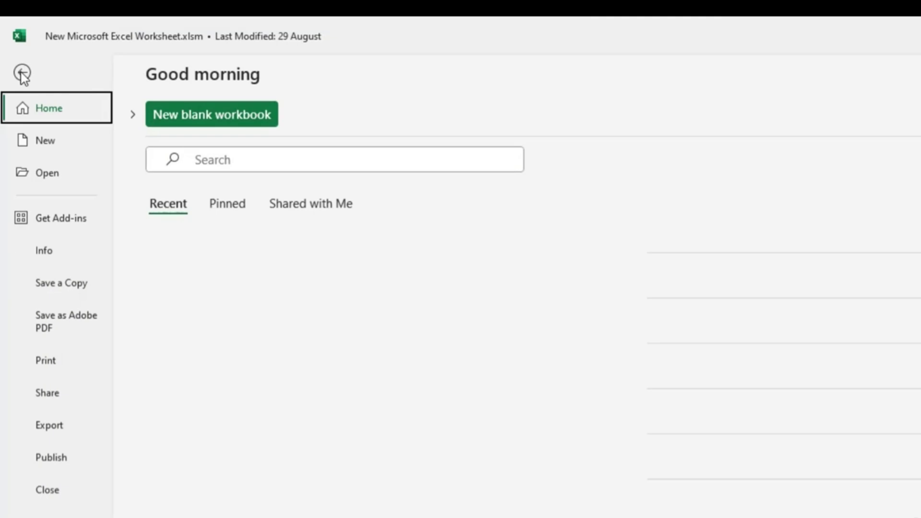
click(56, 400)
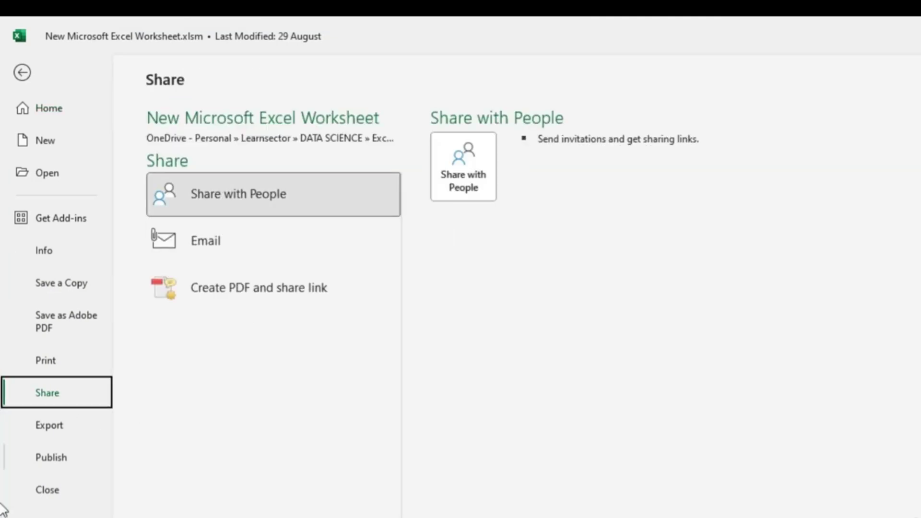
click(480, 181)
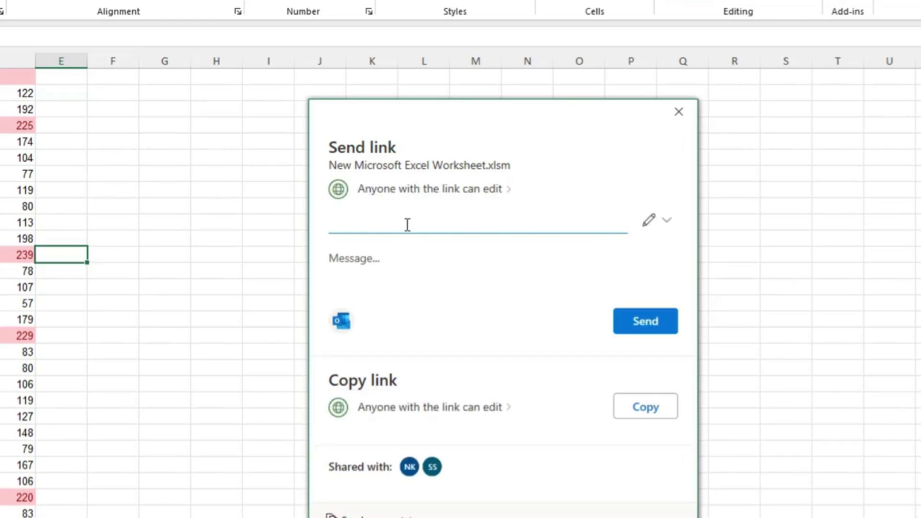
text(*** ****)
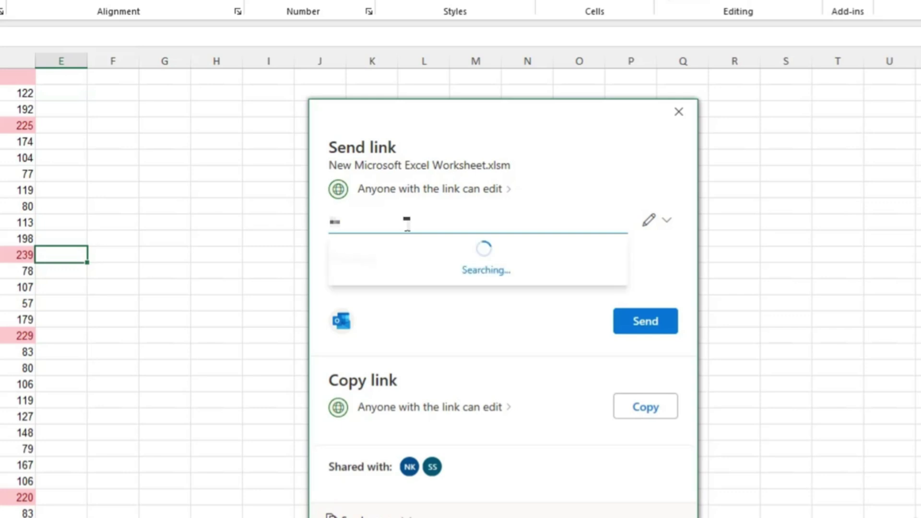
text(**************)
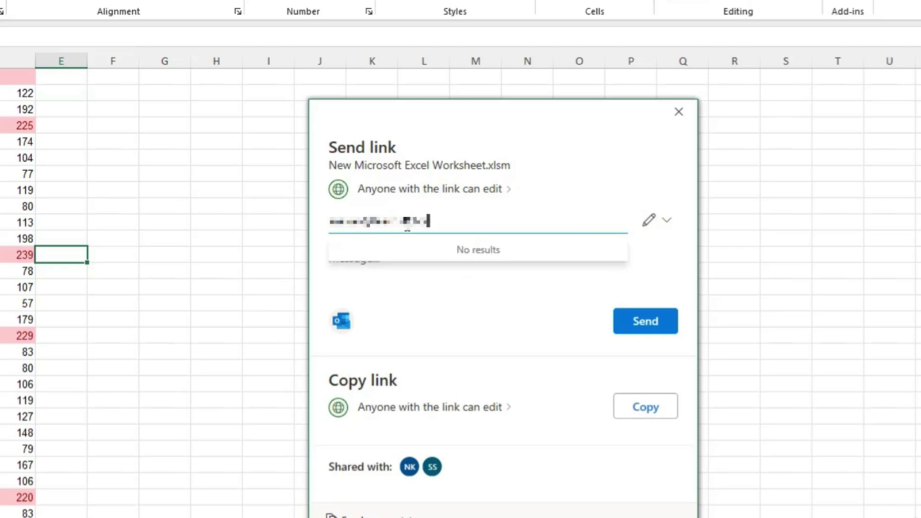
text(**)
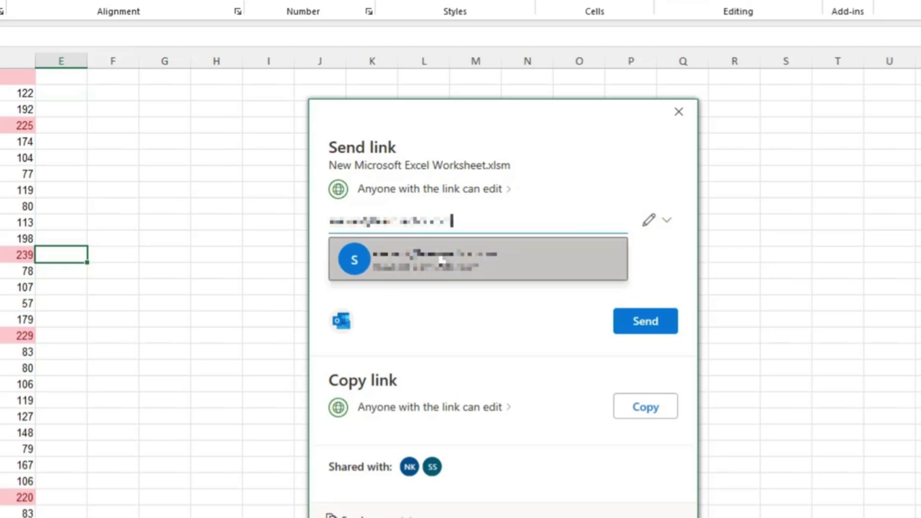
click(441, 260)
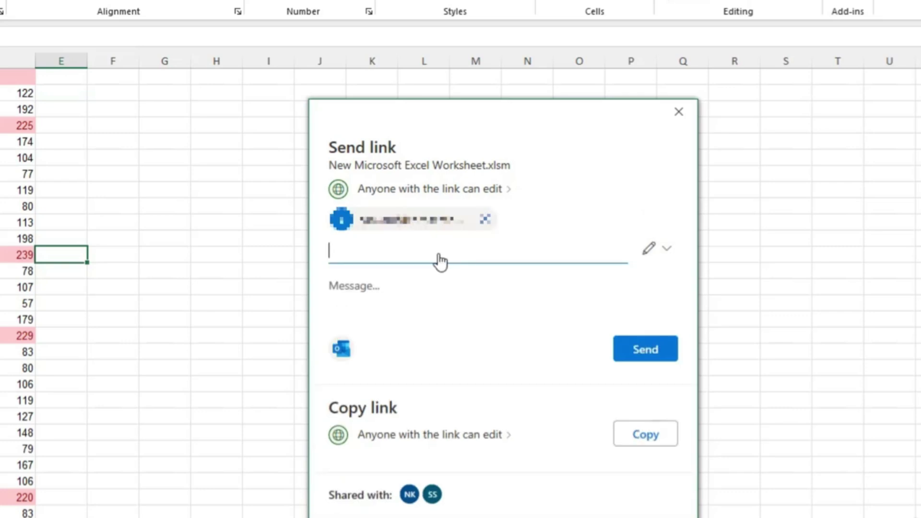
Try the Specific people audience in the link's sharing settings, return it to Anyone, and check the edit and view permission choices
click(485, 194)
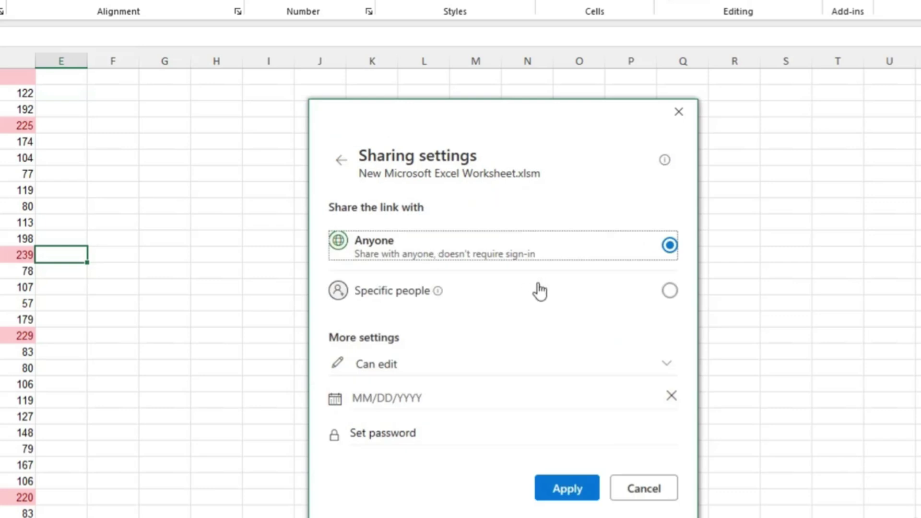
click(674, 295)
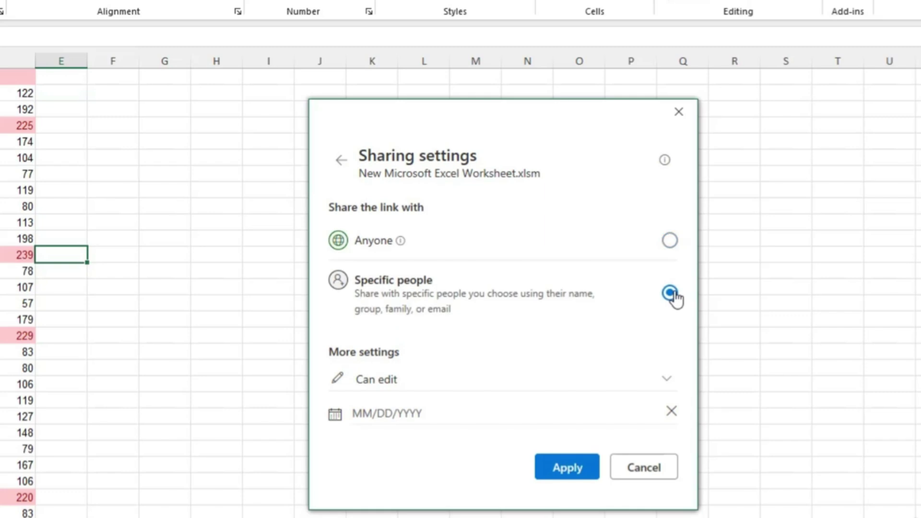
click(499, 247)
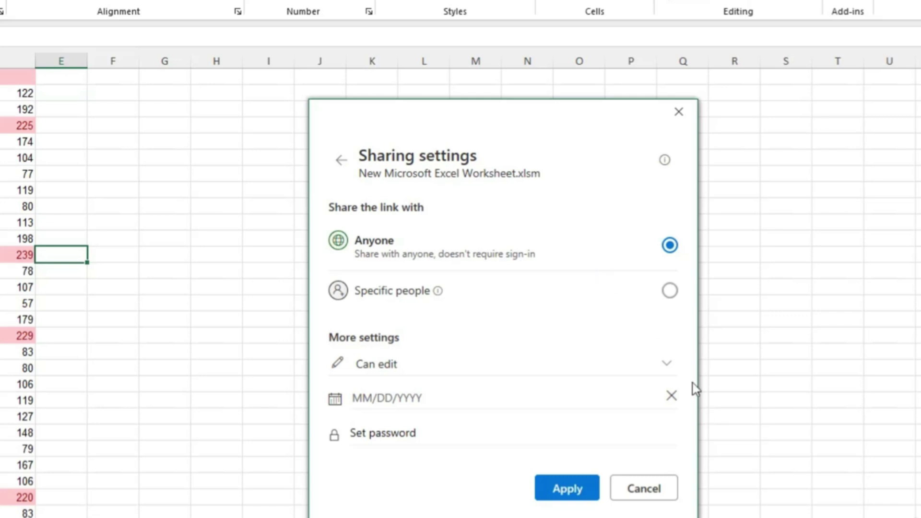
click(666, 369)
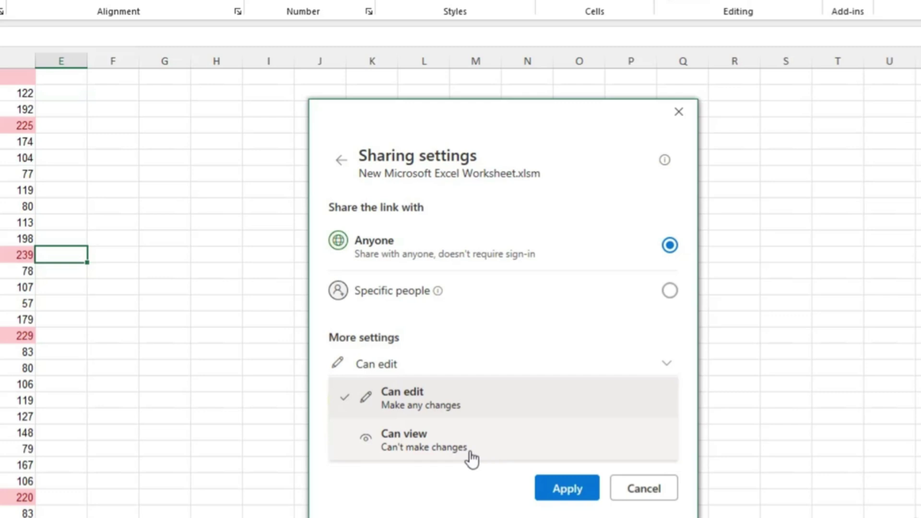
click(560, 335)
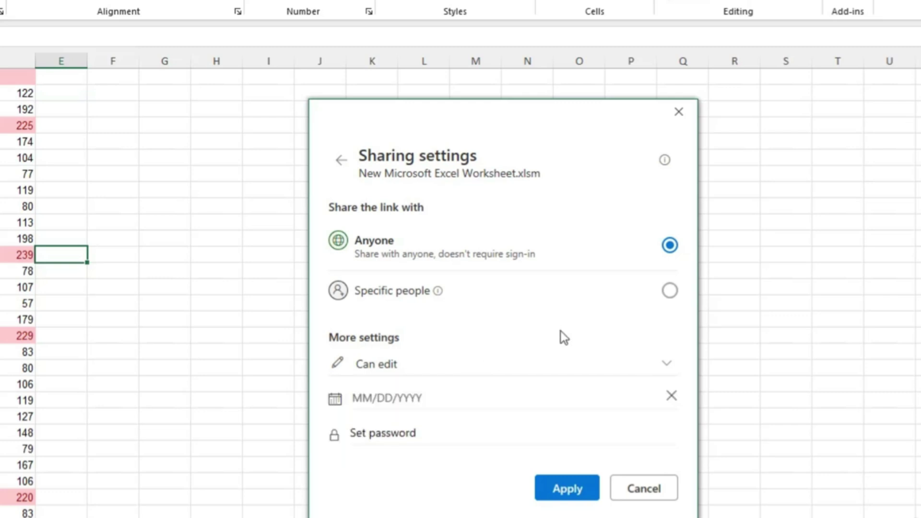
Try an expiry date of Oct 14, 2023 and the password option for the link, discarding the settings and closing the invitation
click(563, 392)
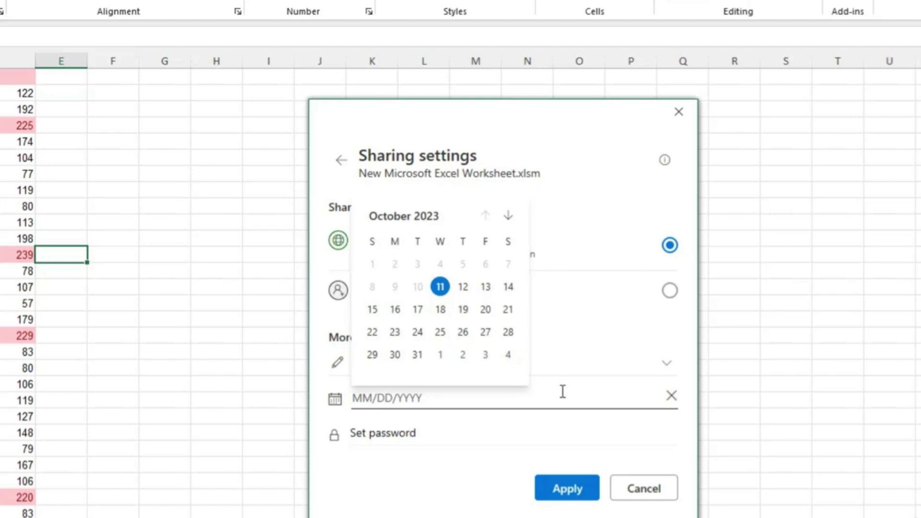
click(509, 287)
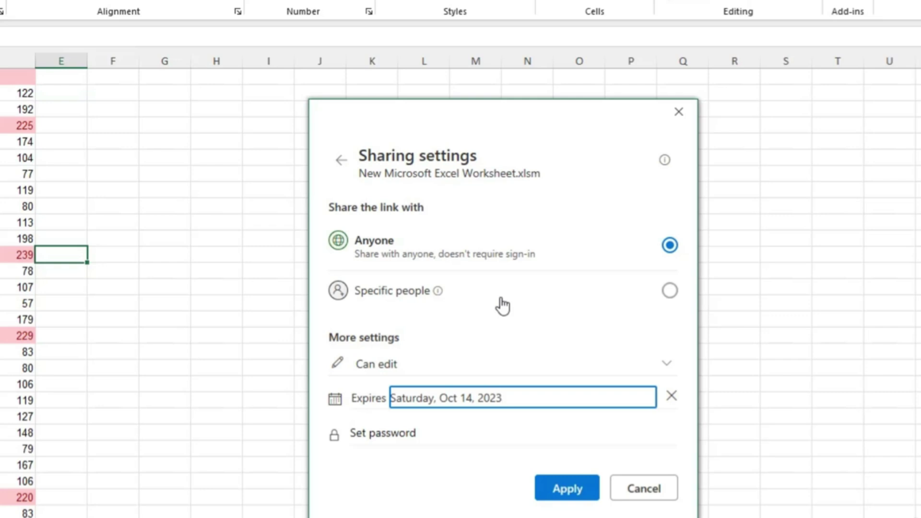
click(413, 435)
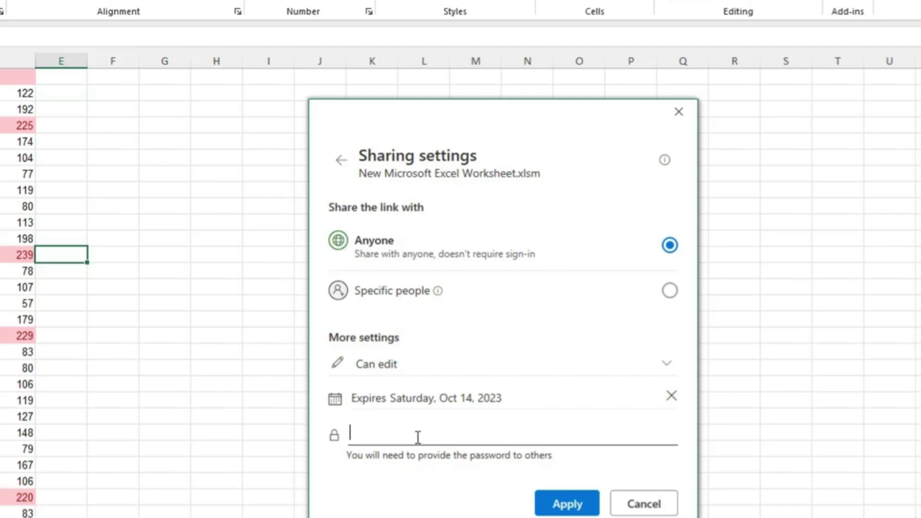
click(664, 510)
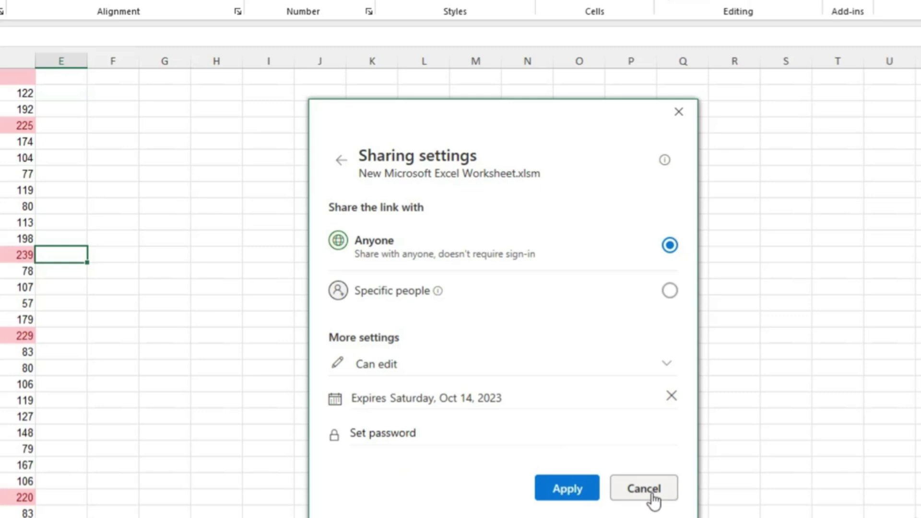
click(653, 494)
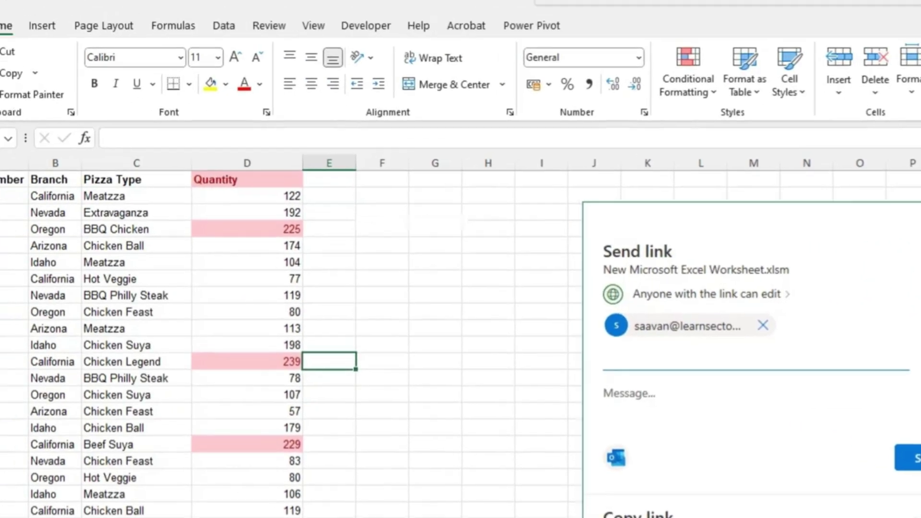
click(678, 111)
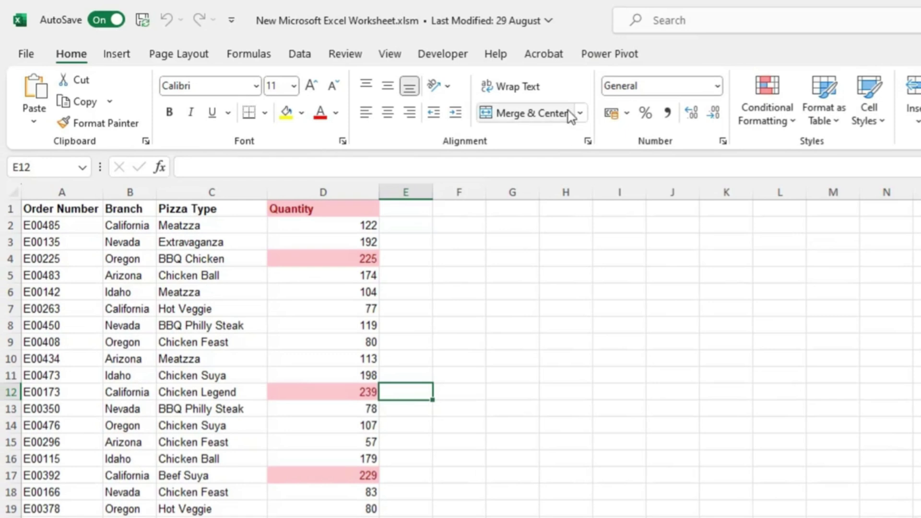
Examine the workbook's other sharing methods, covering Email and Create PDF and share link
click(16, 56)
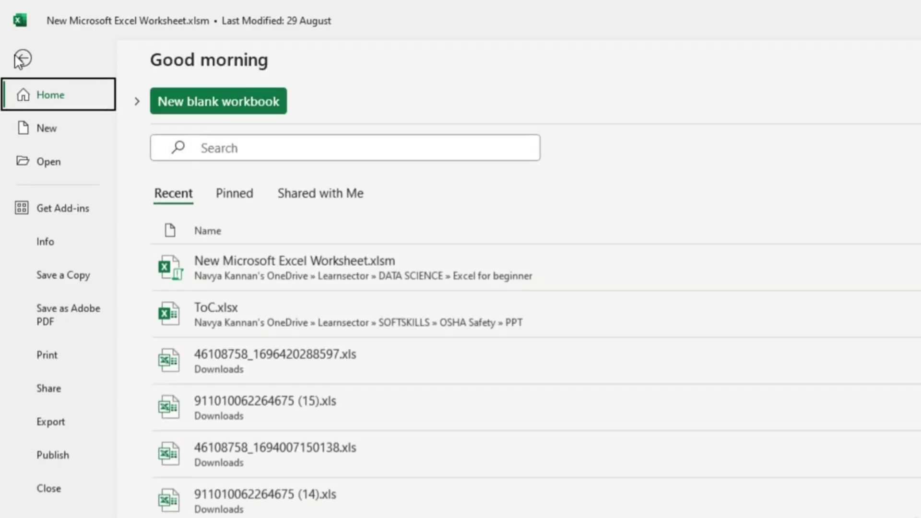
click(59, 399)
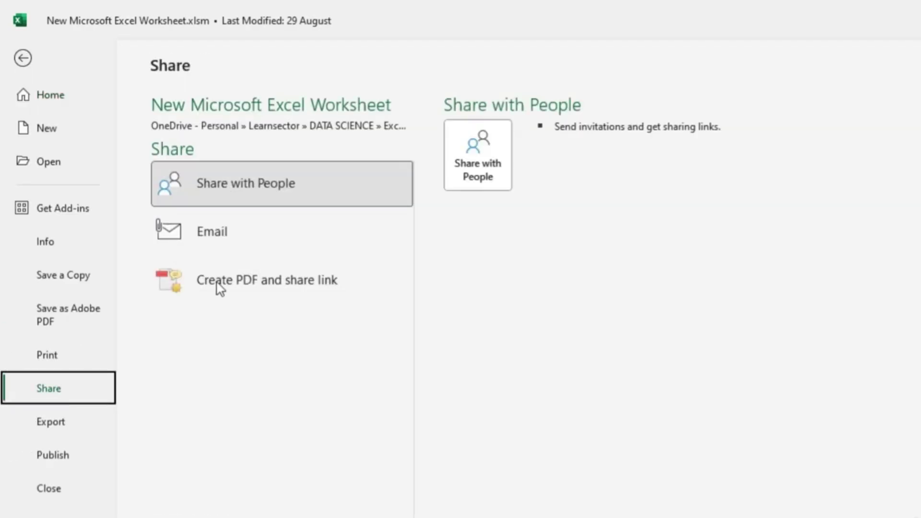
click(222, 247)
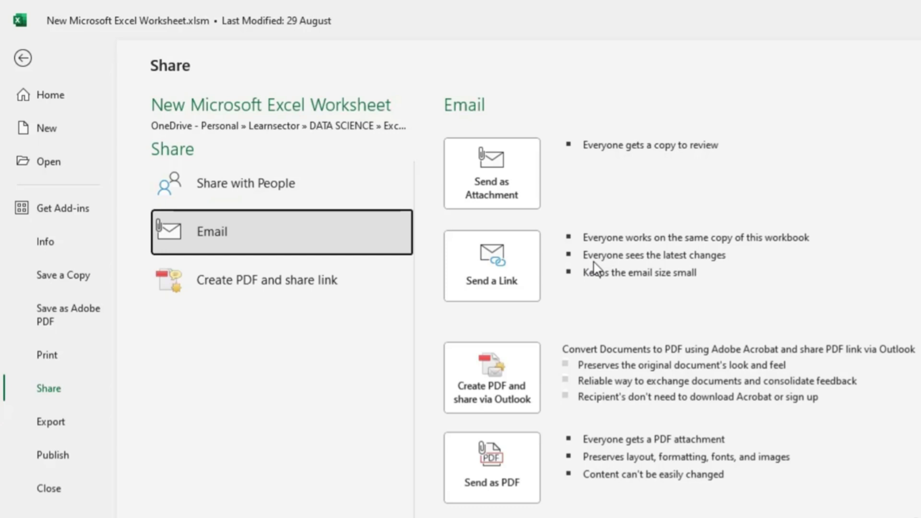
click(323, 295)
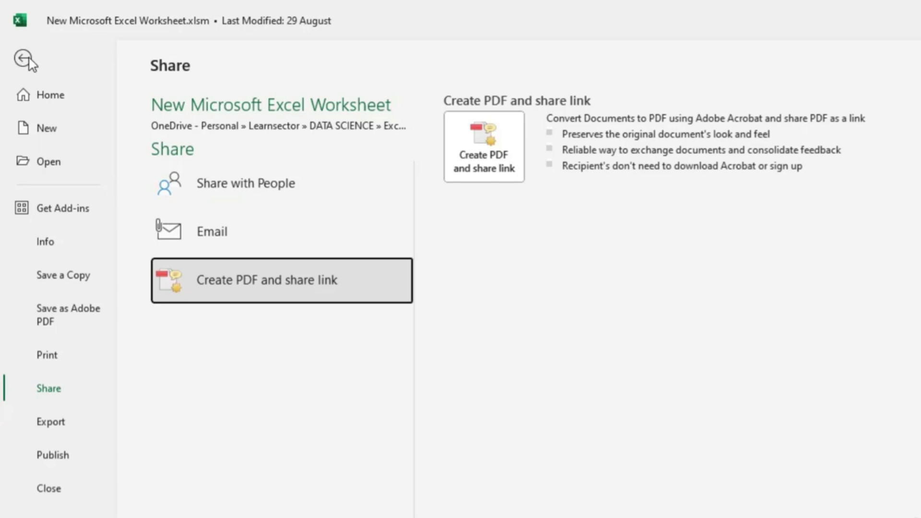
Open the workbook's version history and view the version from 16 July 2023
click(53, 246)
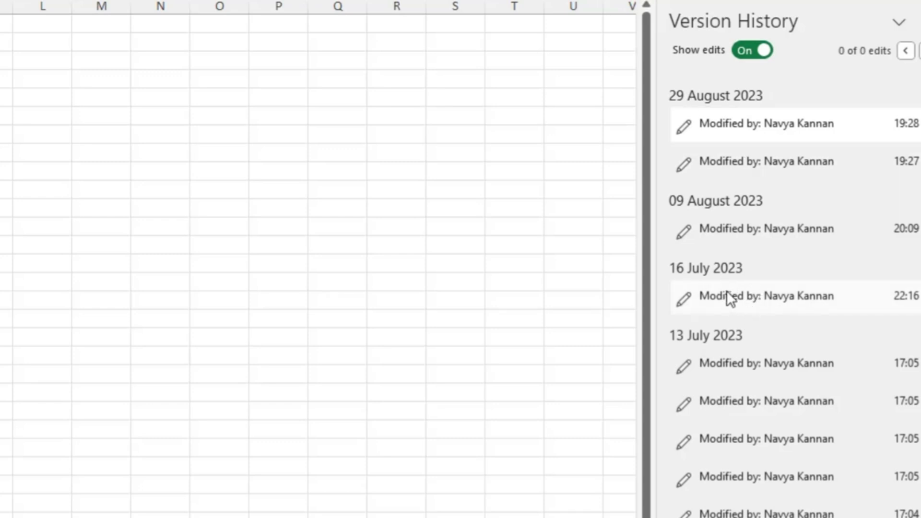
click(753, 296)
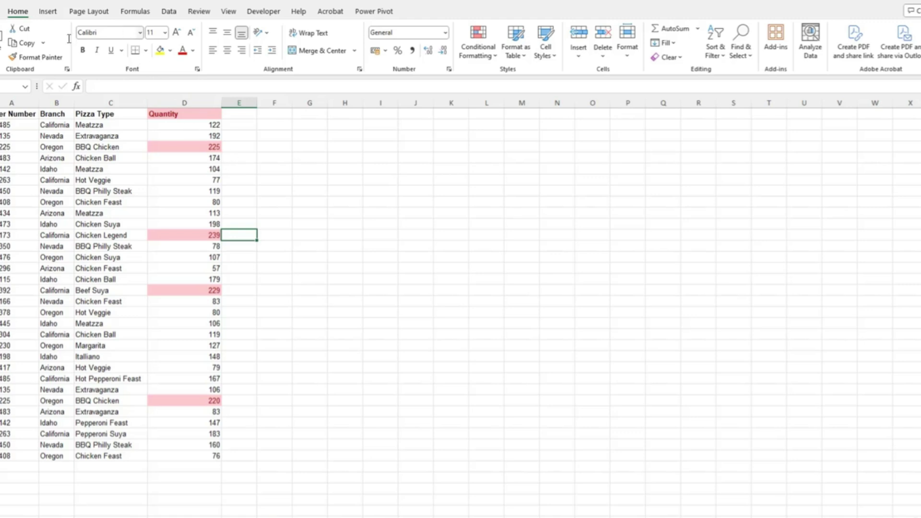
click(49, 12)
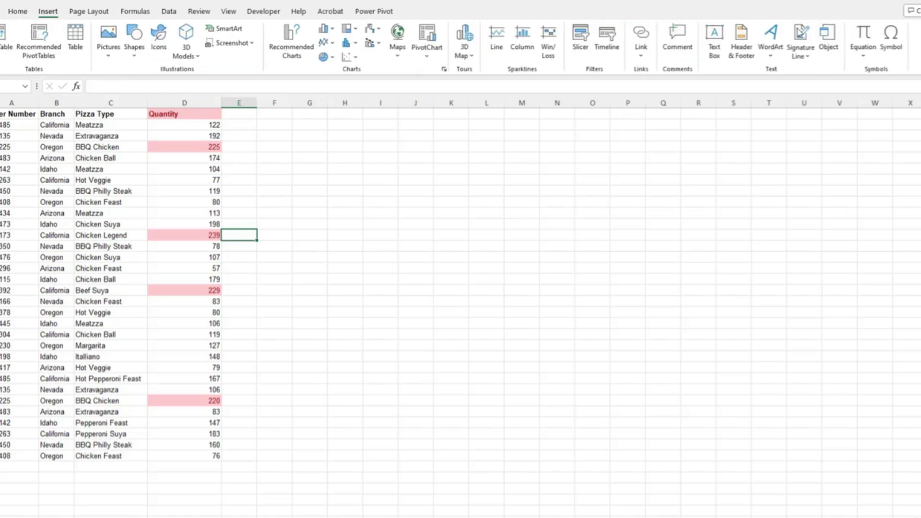
click(679, 39)
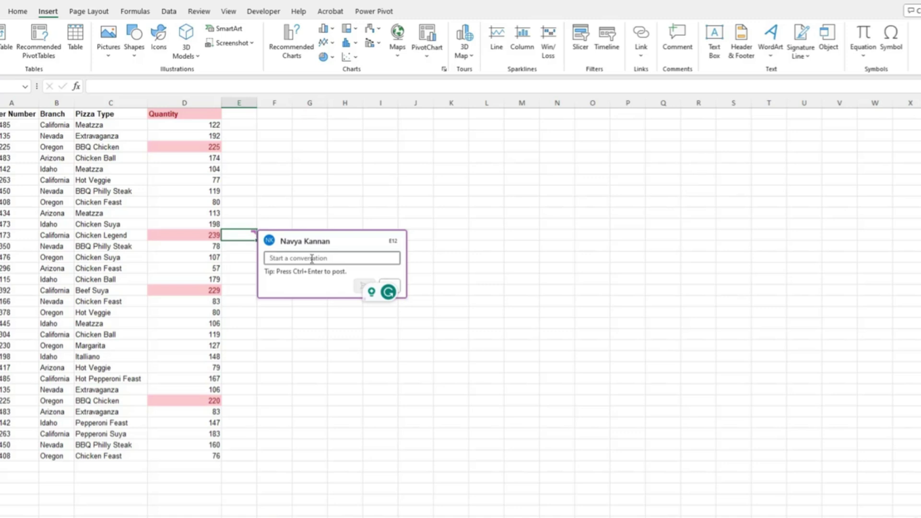
text(Kindly recheck this value)
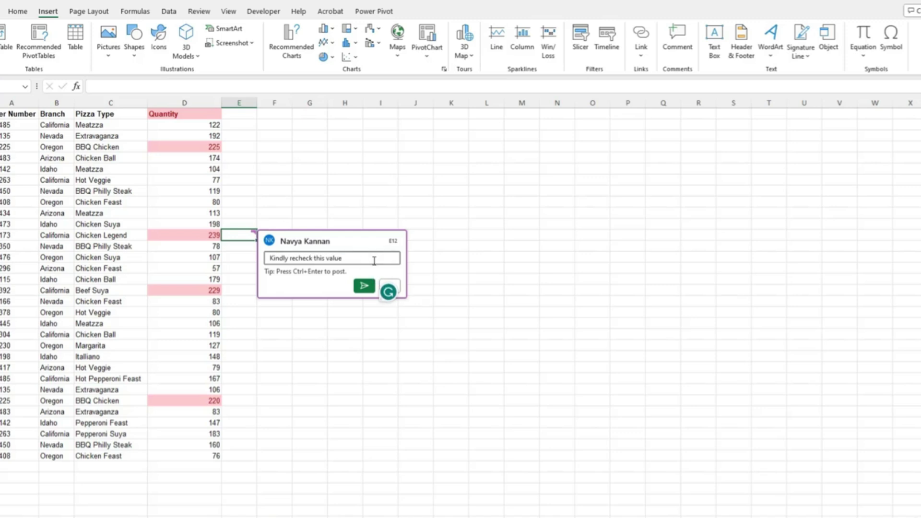
text( @Sana)
key(BackSpace)
key(BackSpace)
key(BackSpace)
key(BackSpace)
key(BackSpace)
click(364, 288)
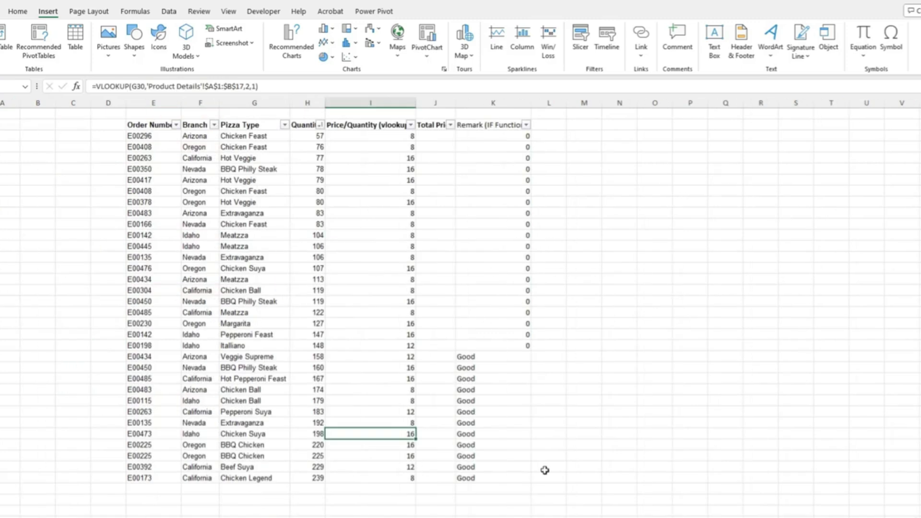
Post the new comment "Comment!" on cell K34 at the end of the Remark (IF Function) column
click(514, 479)
right_click(514, 479)
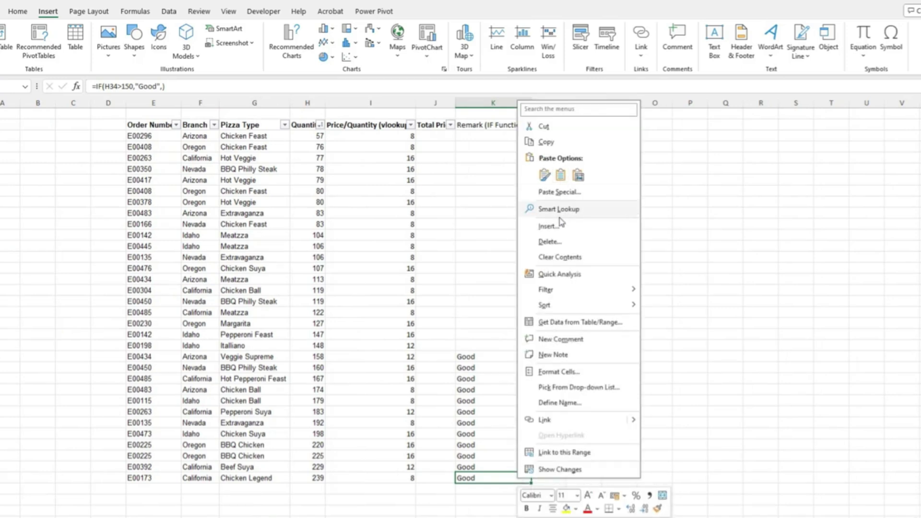
click(582, 339)
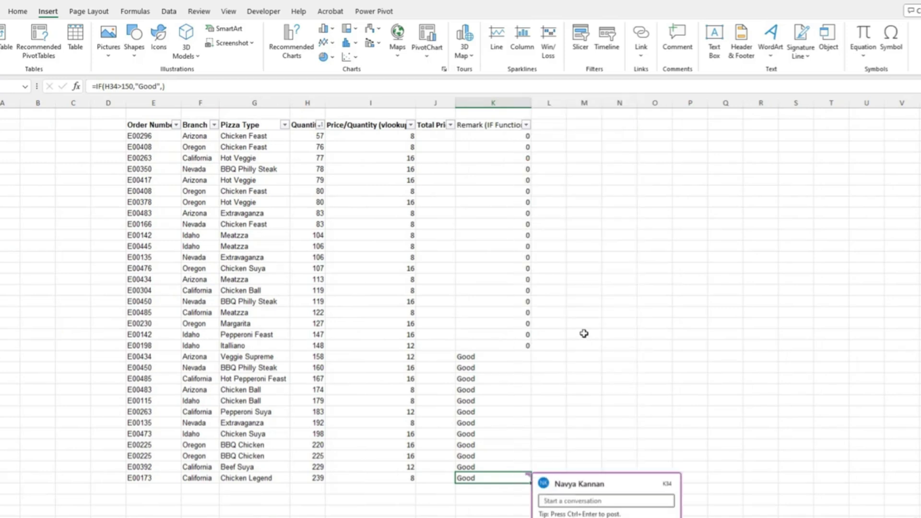
text(Comment)
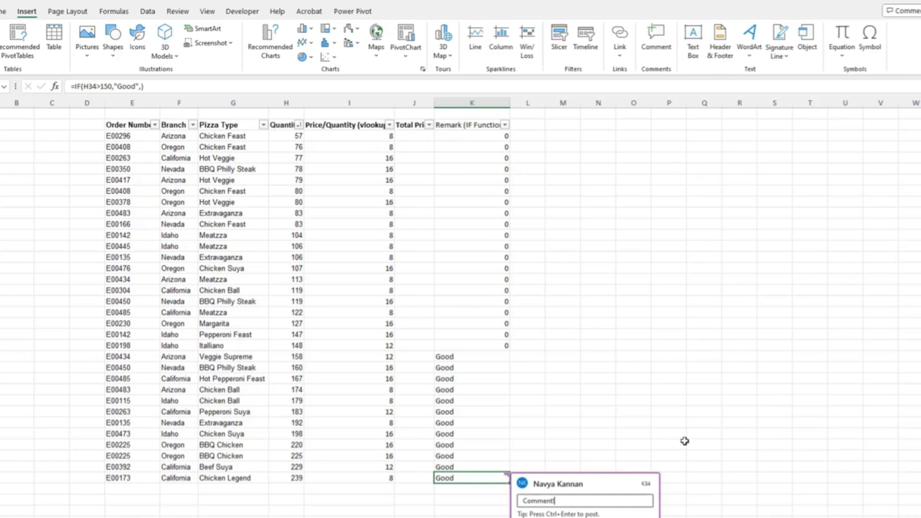
key(ctrl+Return)
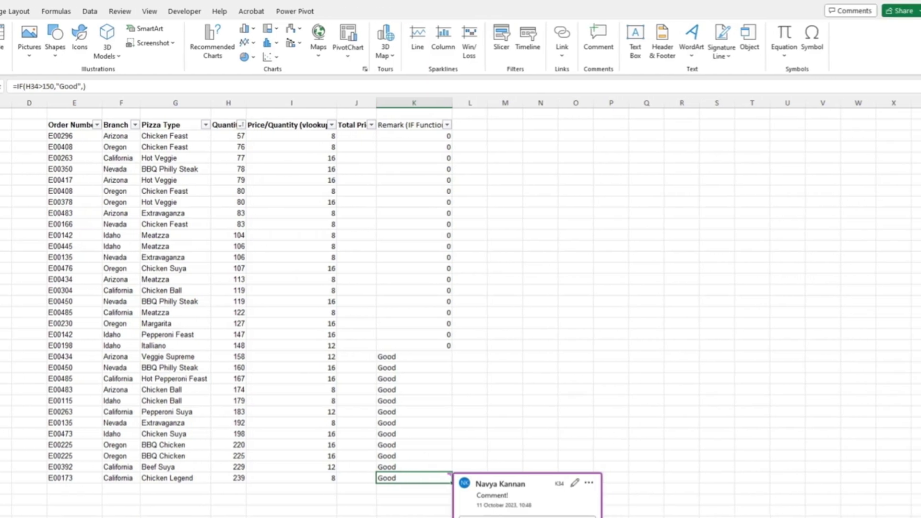
List the workbook's comments and go through the ones on the different sheets
click(869, 13)
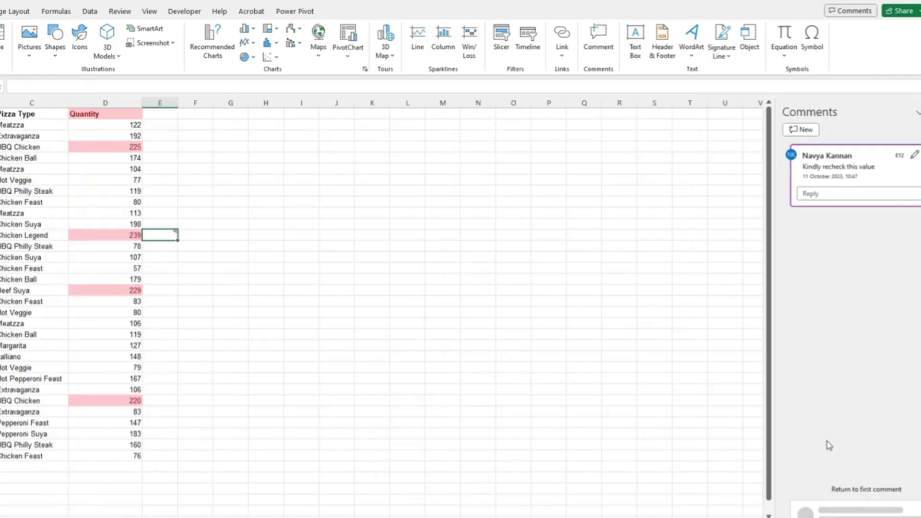
click(857, 490)
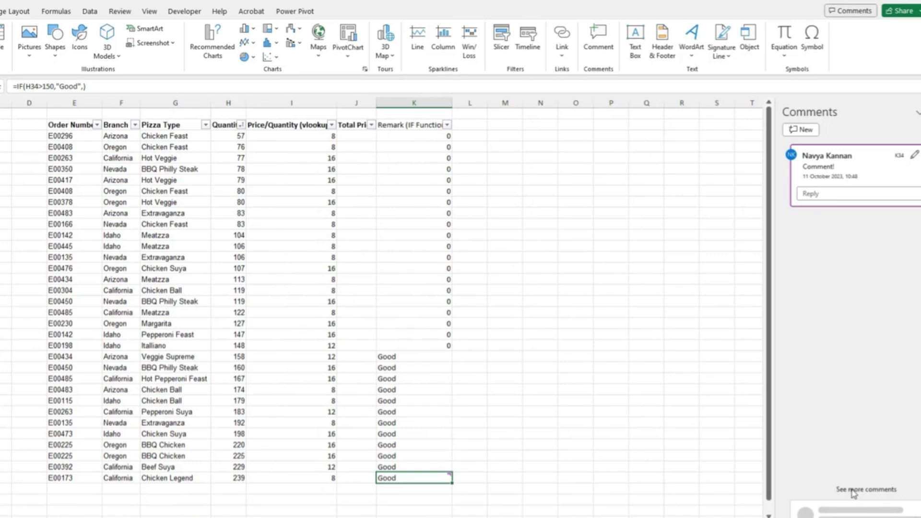